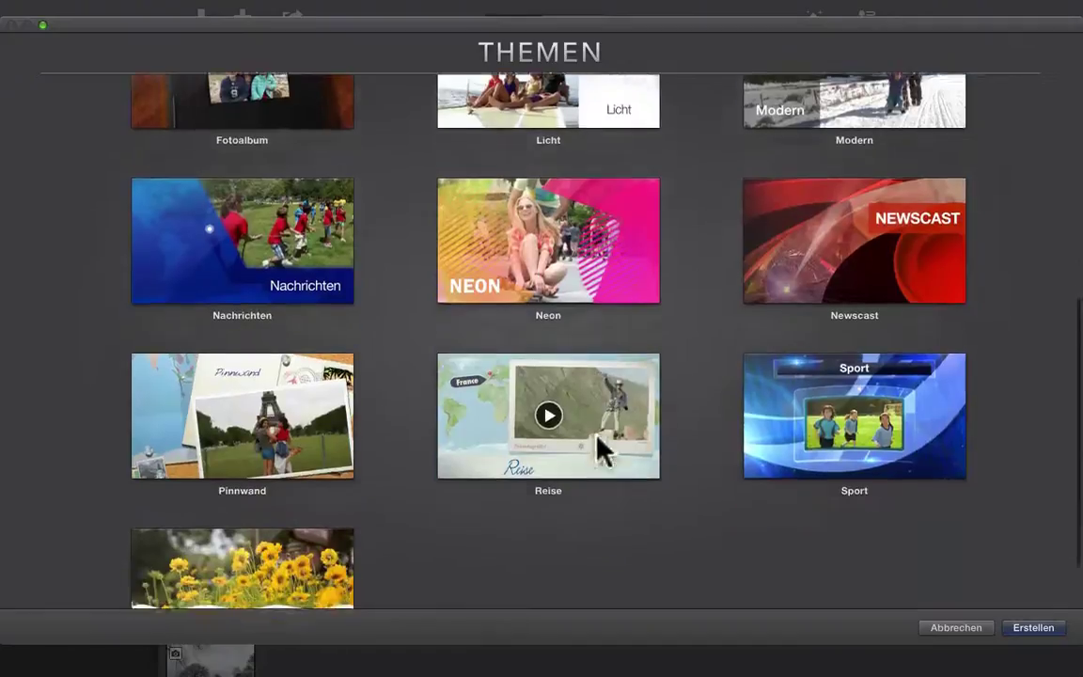
Browse the available themes and create a movie with the Kein Thema option.
{"action": "scroll", "coordinate": [370, 478], "scroll_direction": "up", "scroll_amount": 1}
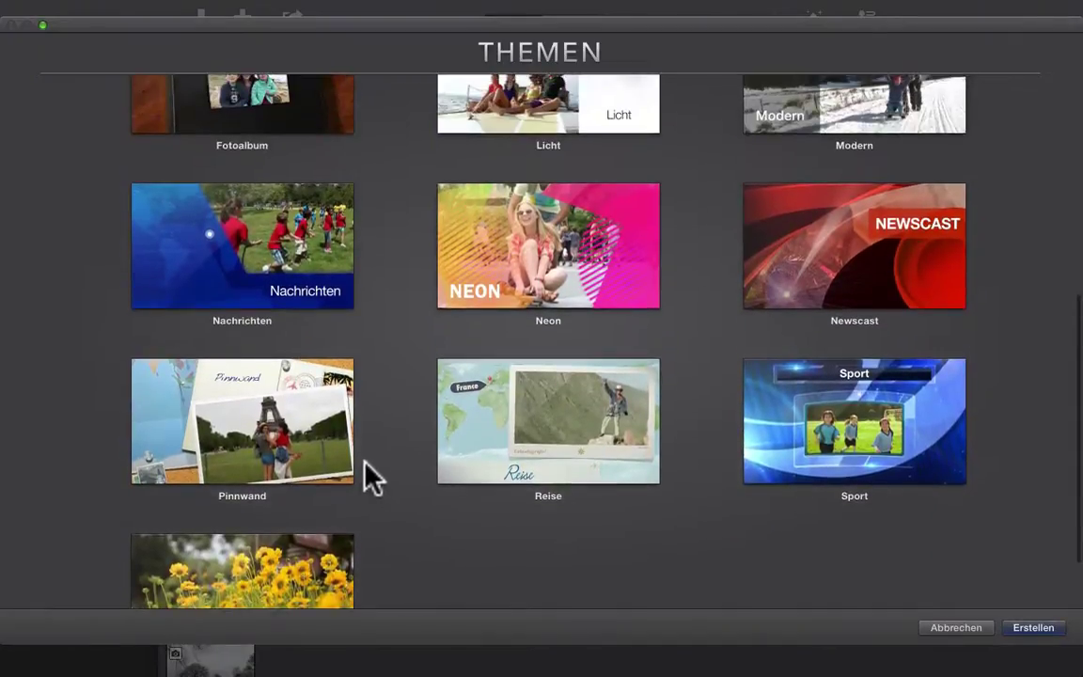
{"action": "scroll", "coordinate": [496, 476], "scroll_direction": "up", "scroll_amount": 10}
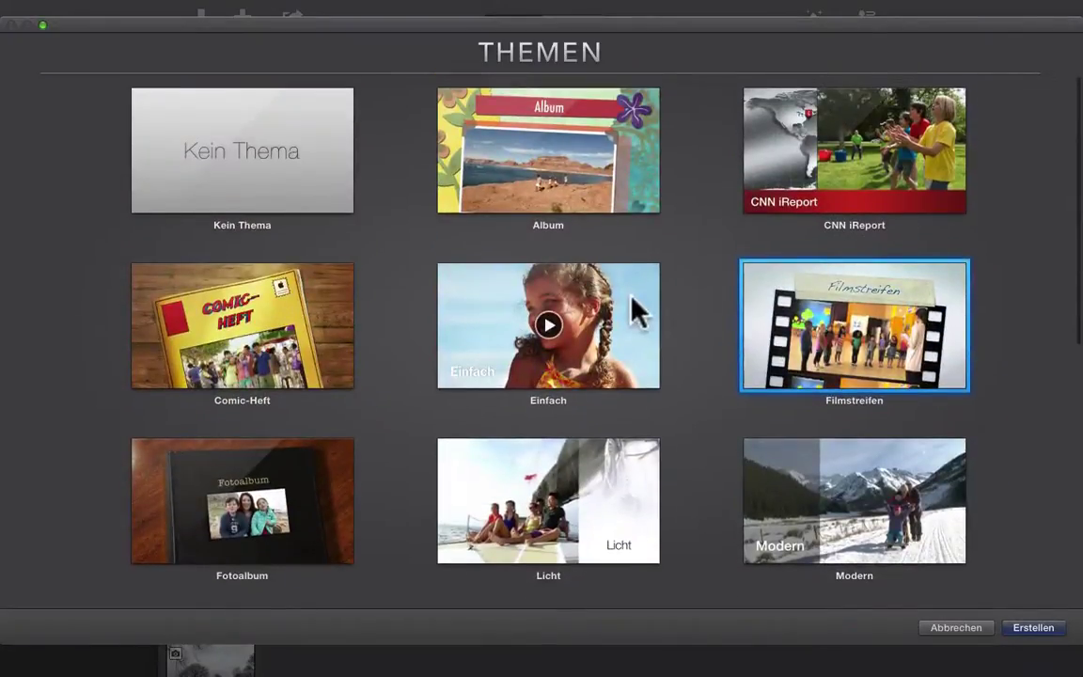
{"action": "mouse_move", "coordinate": [495, 137]}
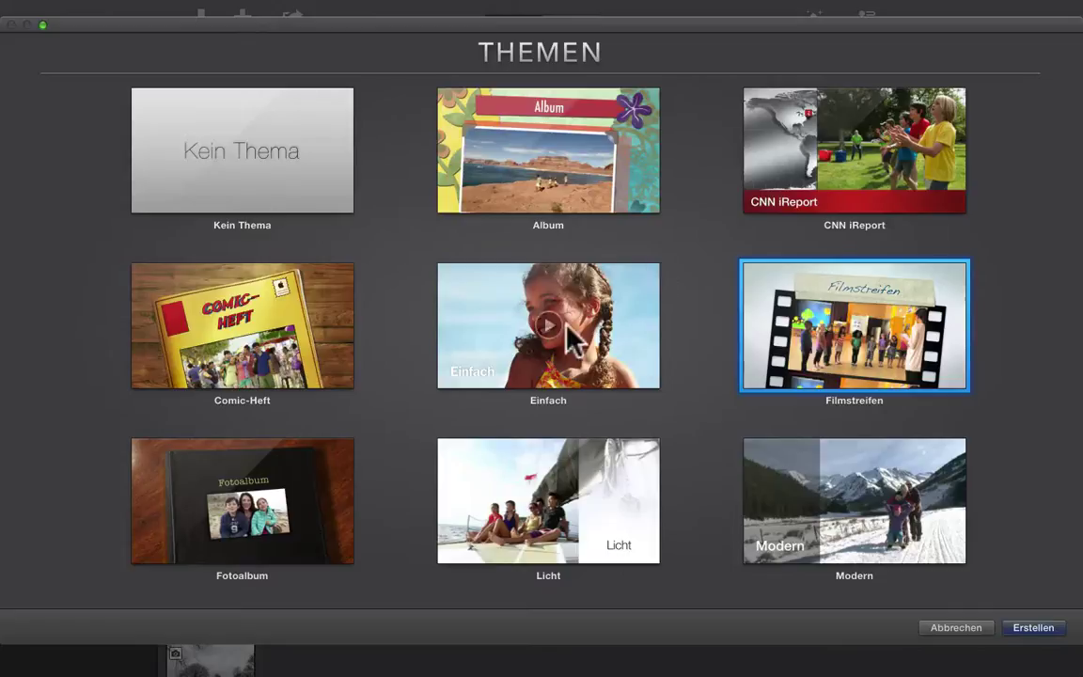
{"action": "mouse_move", "coordinate": [508, 359]}
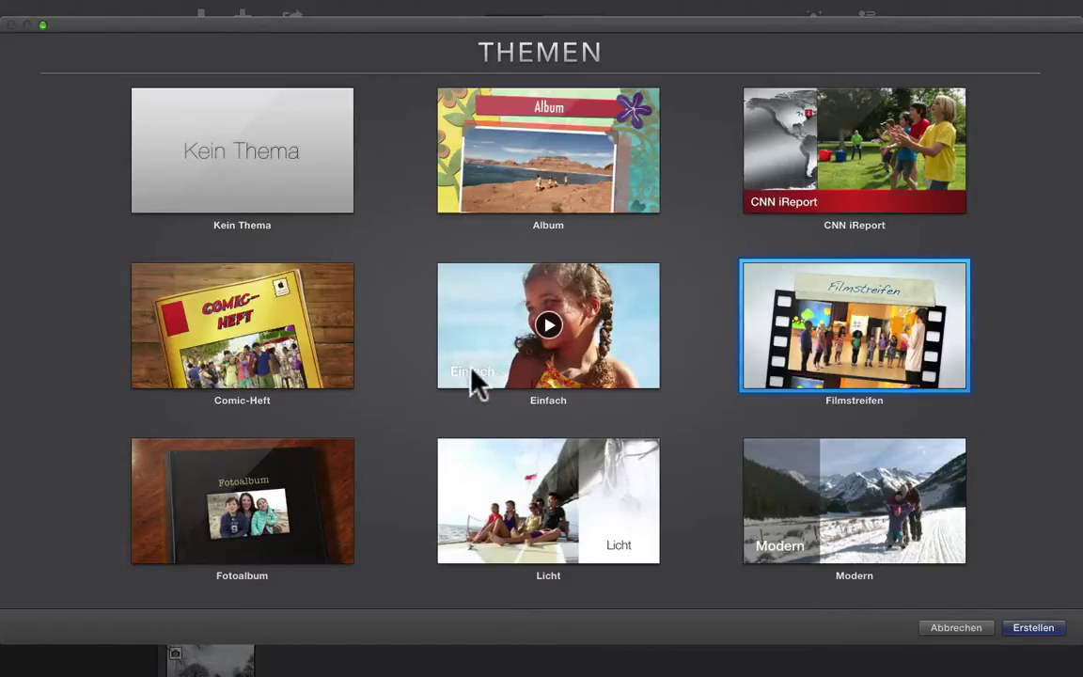
{"action": "mouse_move", "coordinate": [227, 308]}
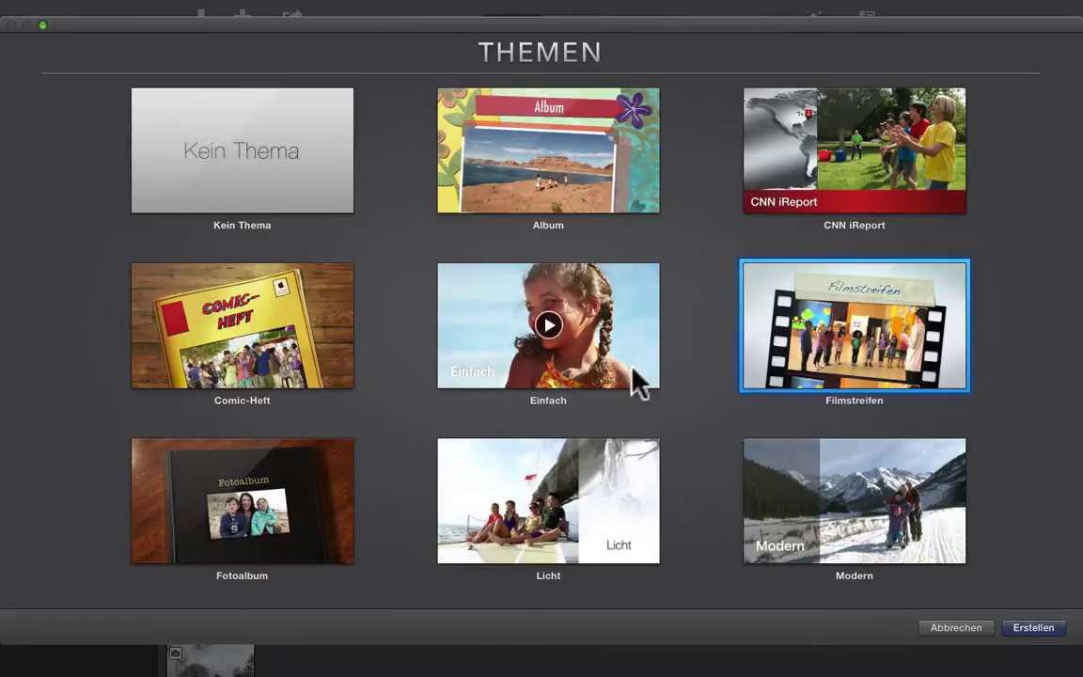
{"action": "left_click", "coordinate": [240, 151]}
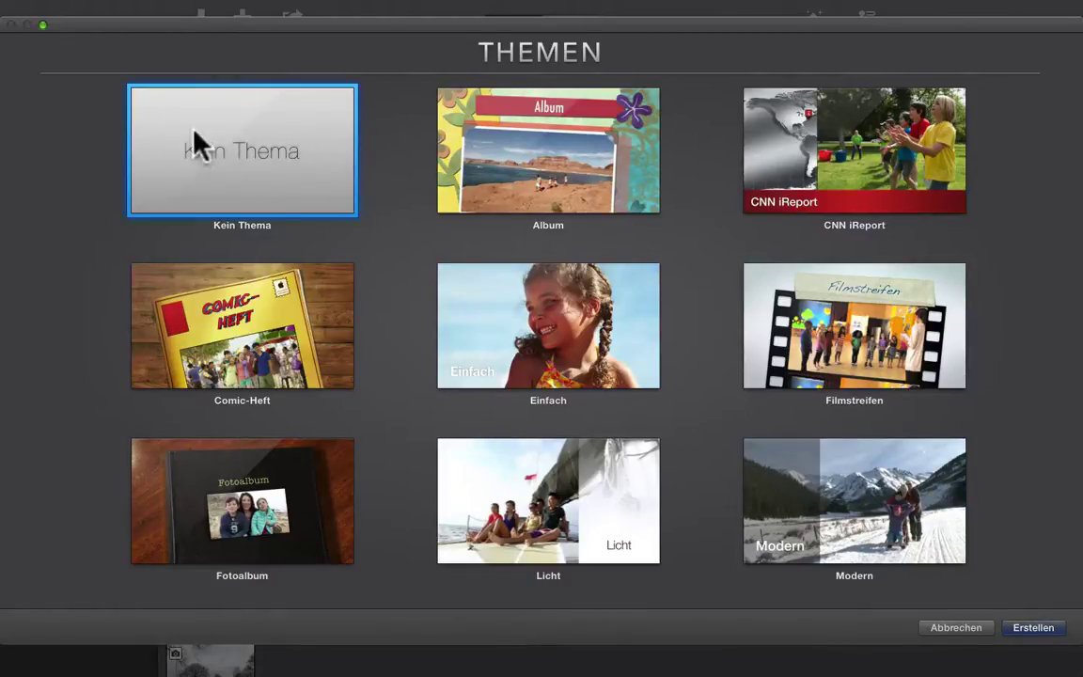
{"action": "left_click", "coordinate": [1034, 628]}
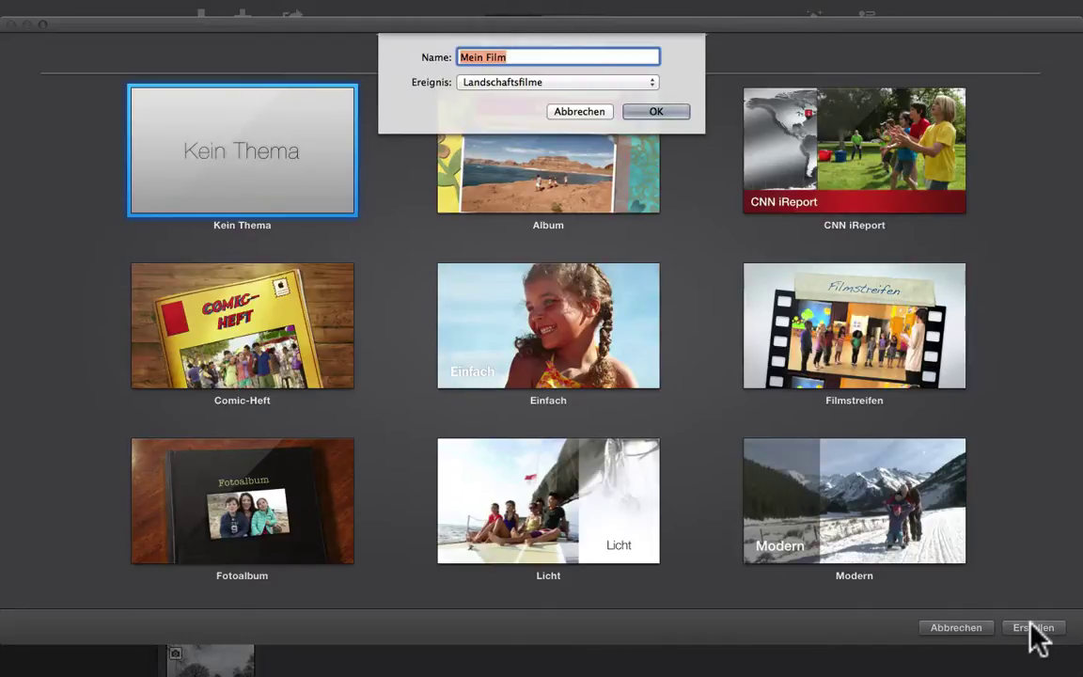
Name the movie "Der langweiligste Naturfilm" and confirm it in the Landschaftsfilme event.
{"action": "type", "text": "Der"}
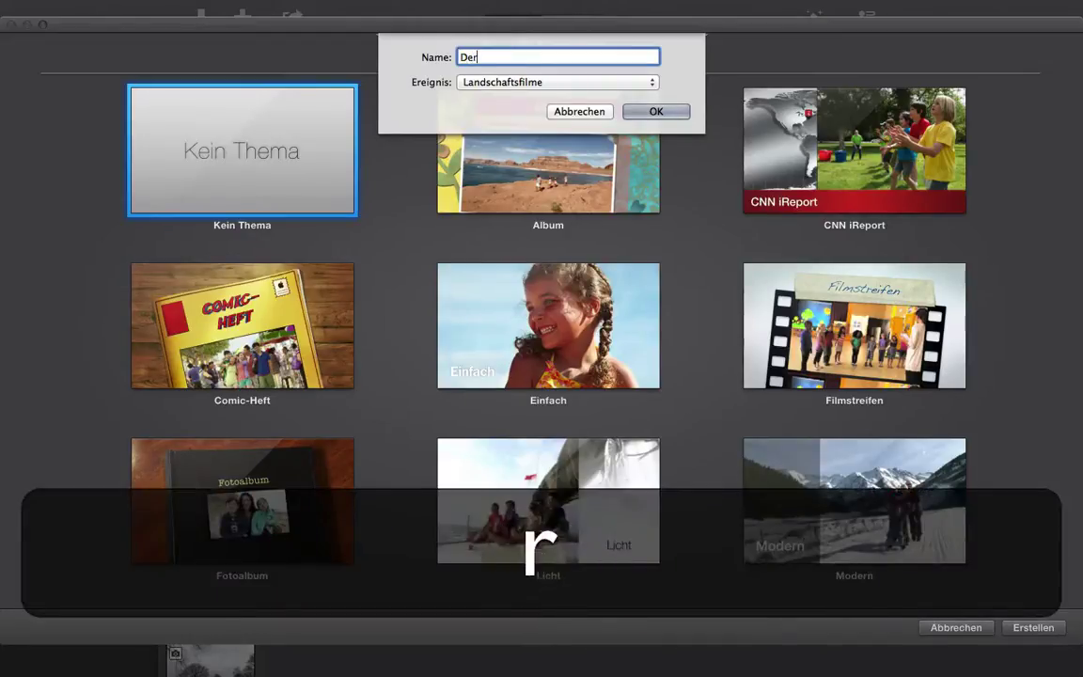
{"action": "type", "text": " Ing"}
{"action": "key", "text": "BackSpace"}
{"action": "type", "text": "ngweiligste Naturf"}
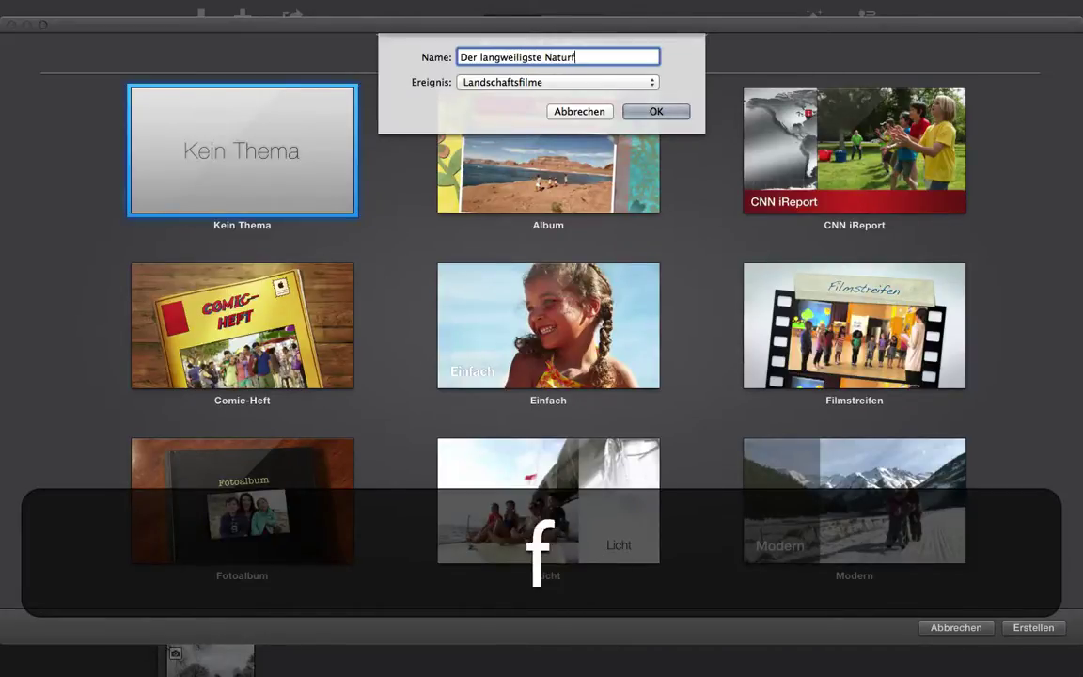
{"action": "type", "text": "ilm"}
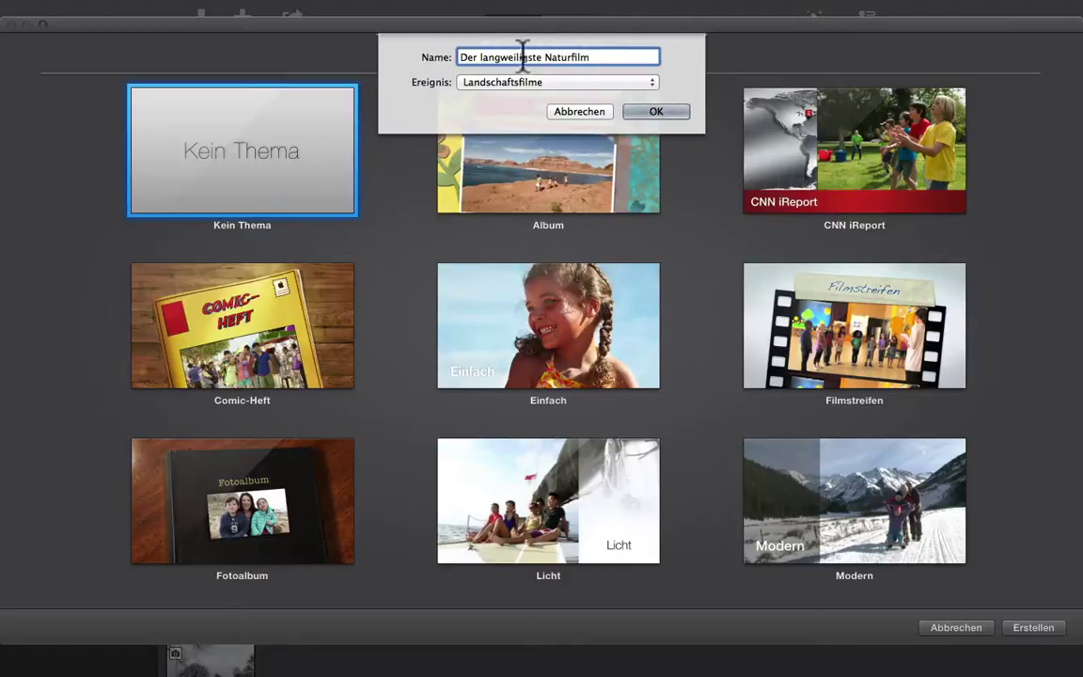
{"action": "left_click", "coordinate": [653, 113]}
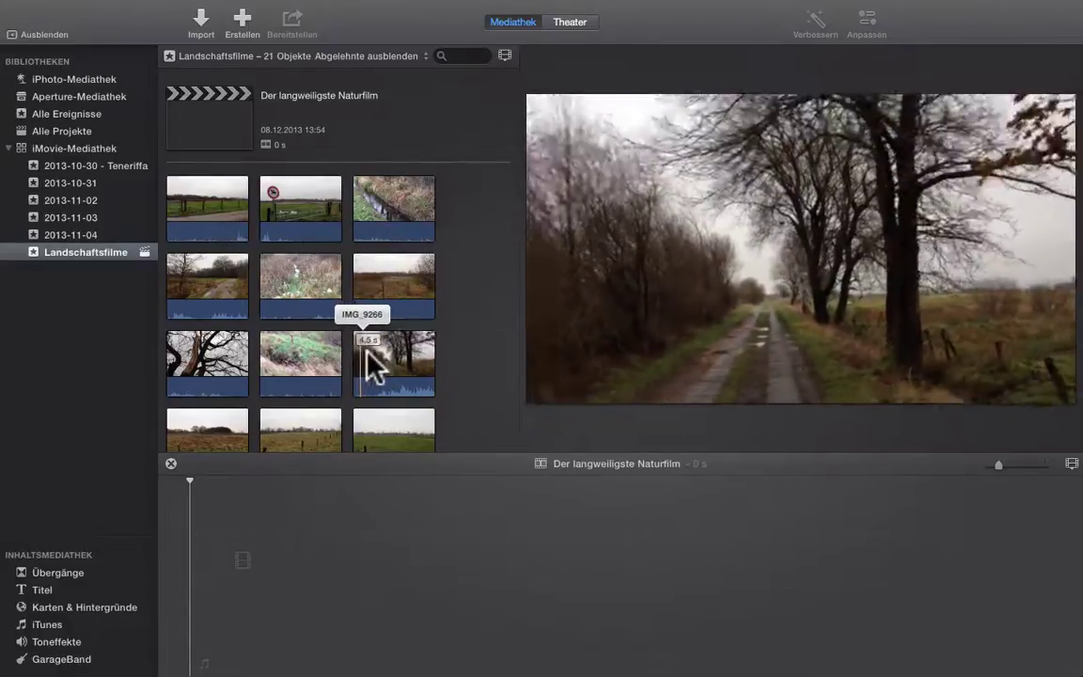
Preview the IMG_9268 clip and mark a range from just before its middle to shortly before its end.
{"action": "scroll", "coordinate": [362, 363], "scroll_direction": "down", "scroll_amount": 2}
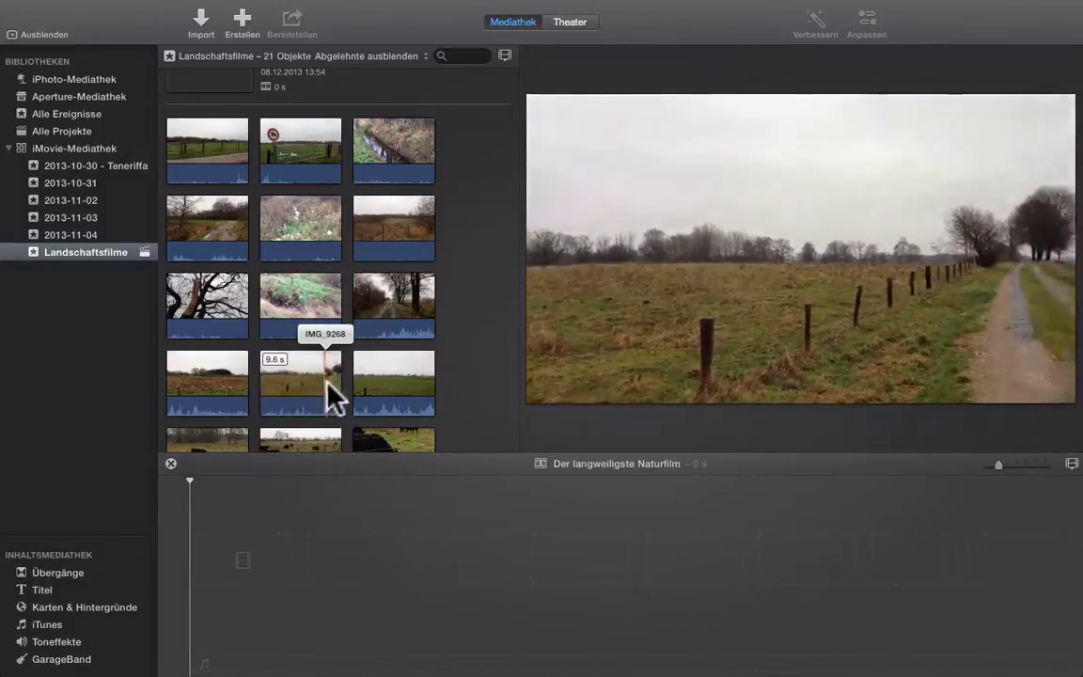
{"action": "key", "text": "space"}
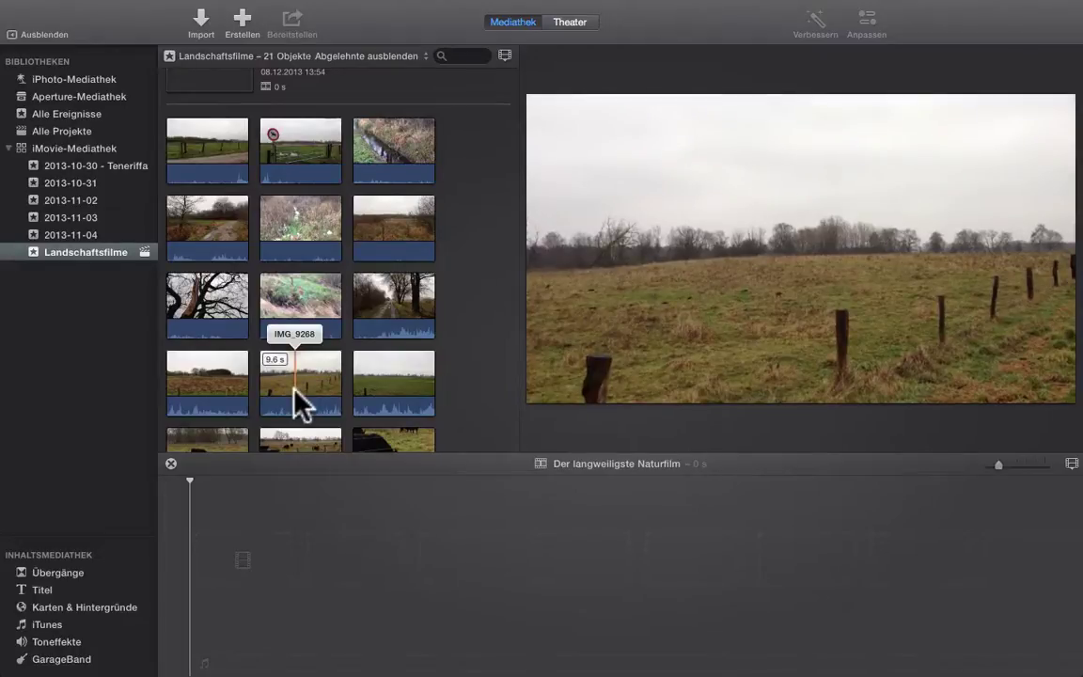
{"action": "key", "text": "i"}
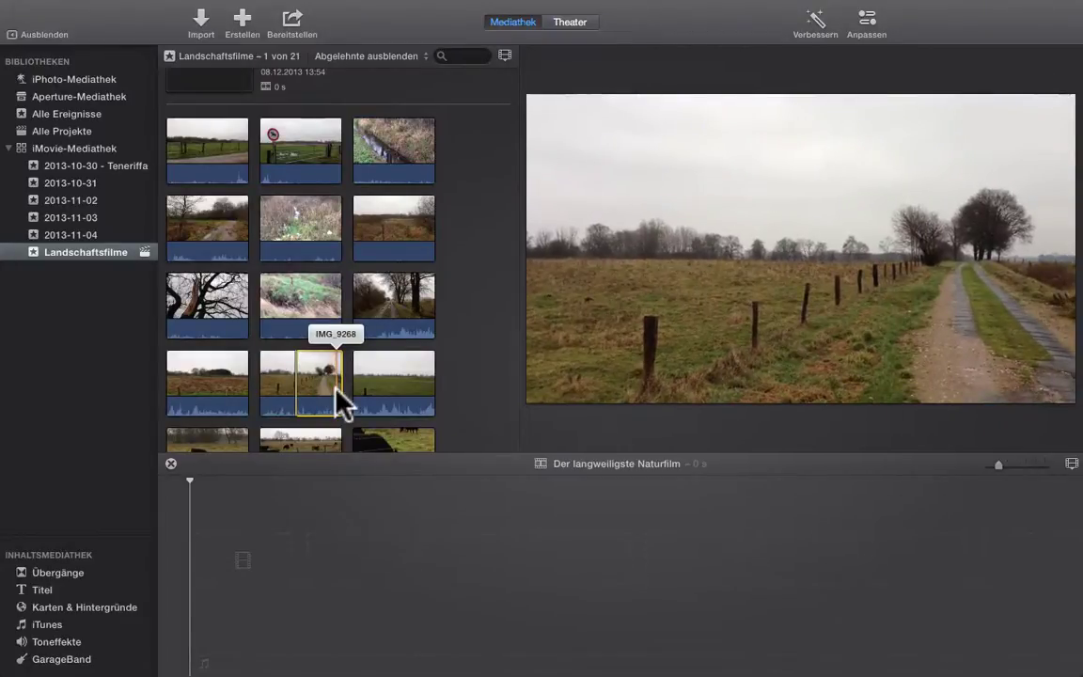
{"action": "key", "text": "o"}
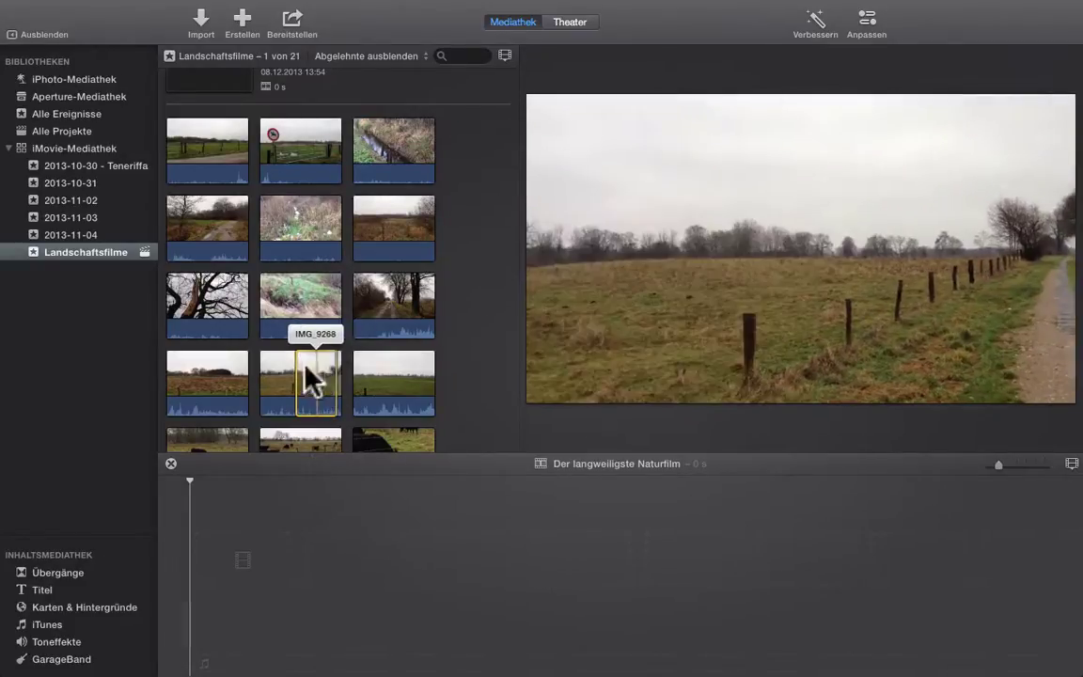
Append the marked IMG_9268 range, about 4.7 s long, to the empty project timeline.
{"action": "left_click_drag", "start_coordinate": [310, 381], "coordinate": [240, 579]}
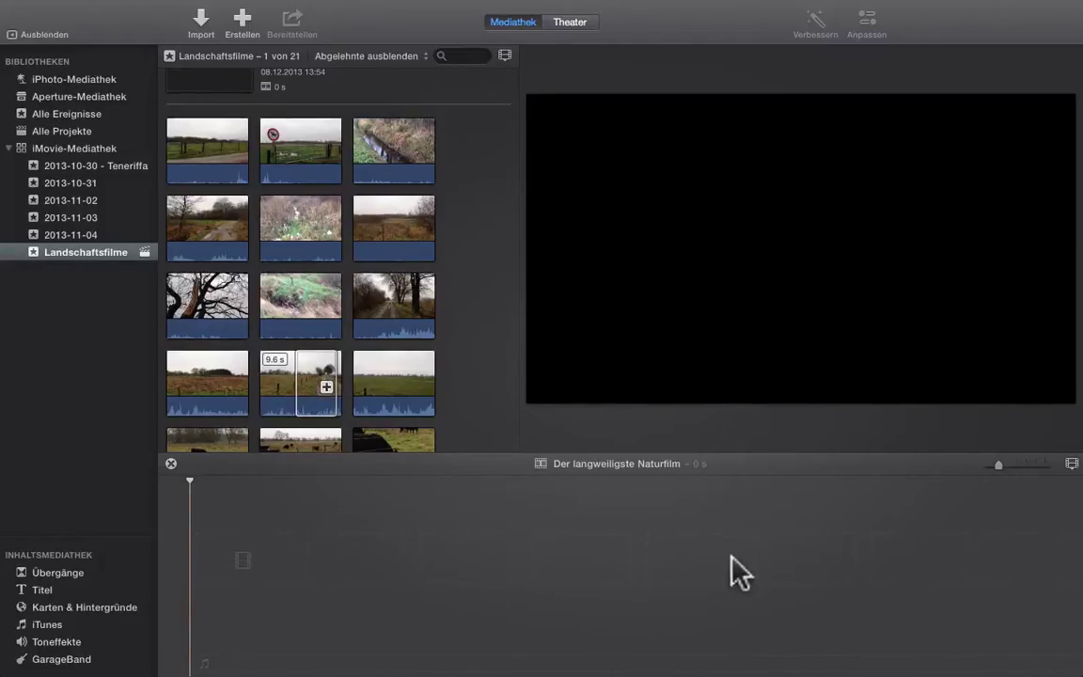
{"action": "left_click_drag", "start_coordinate": [343, 538], "coordinate": [337, 402]}
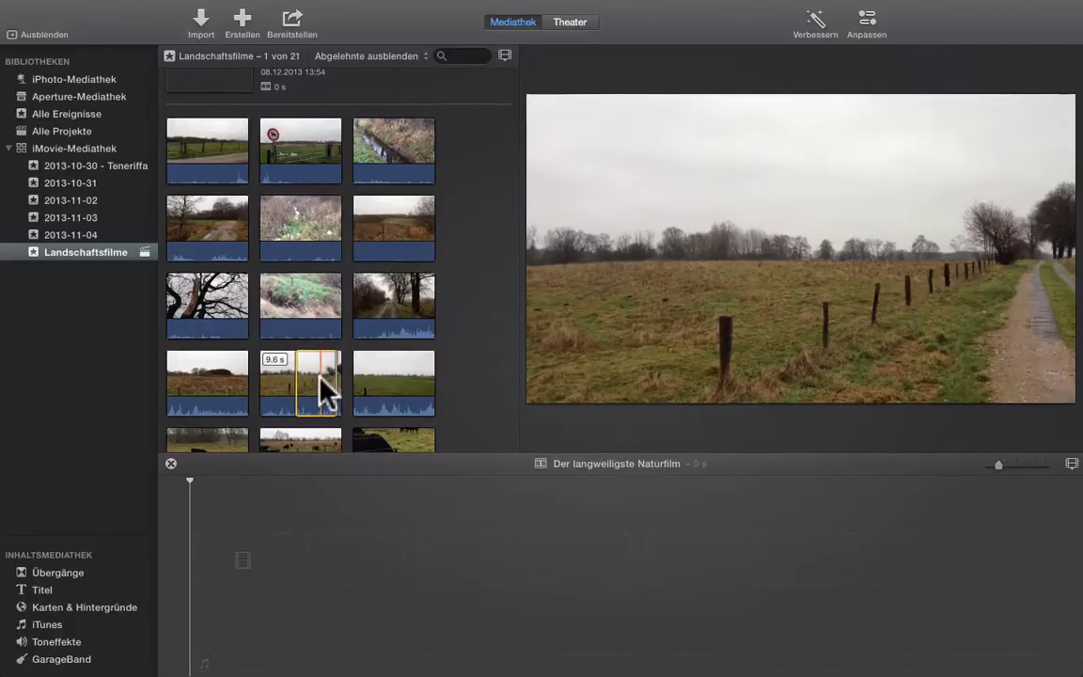
{"action": "key", "text": "e"}
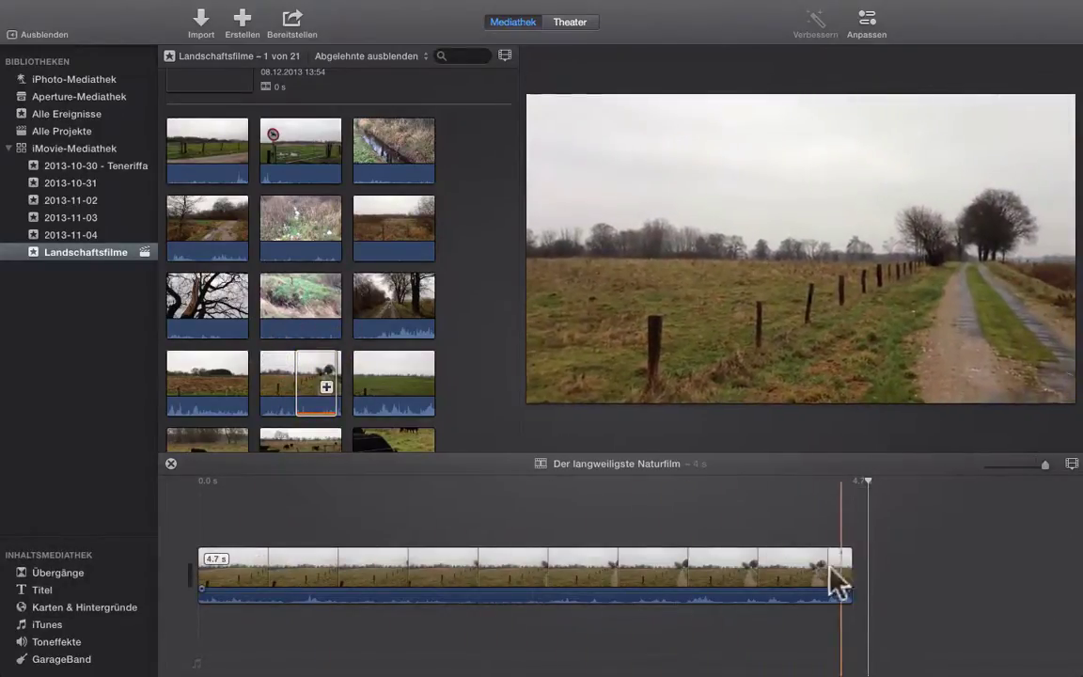
Compare the used range in the IMG_9268 source clip with its matching clip in the timeline.
{"action": "key", "text": "space"}
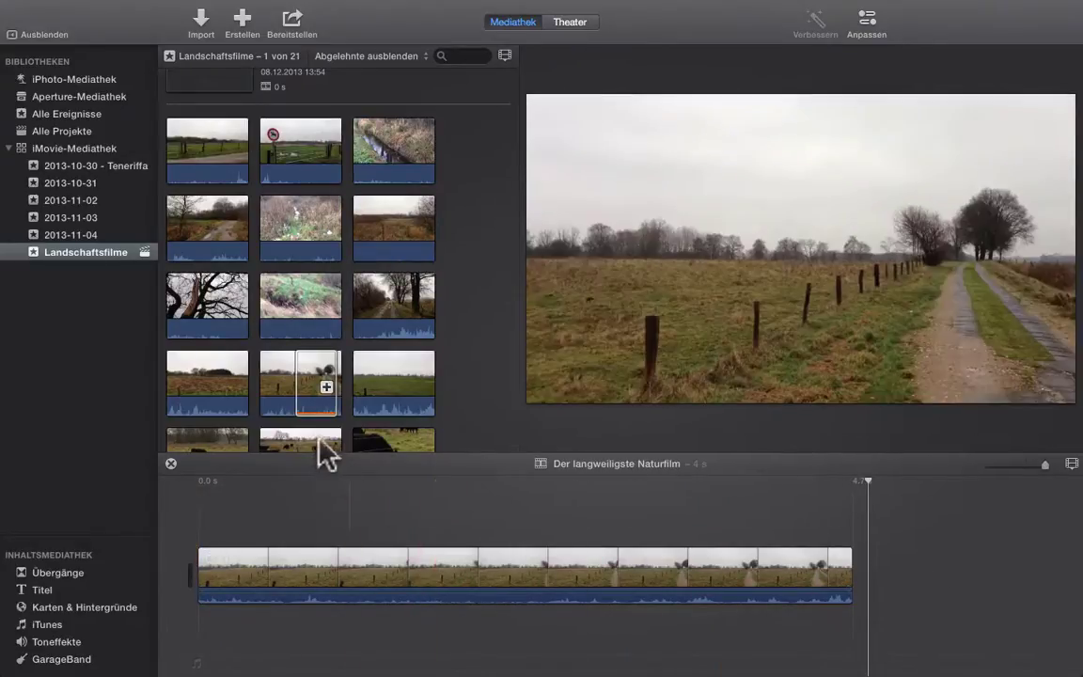
{"action": "left_click", "coordinate": [300, 413]}
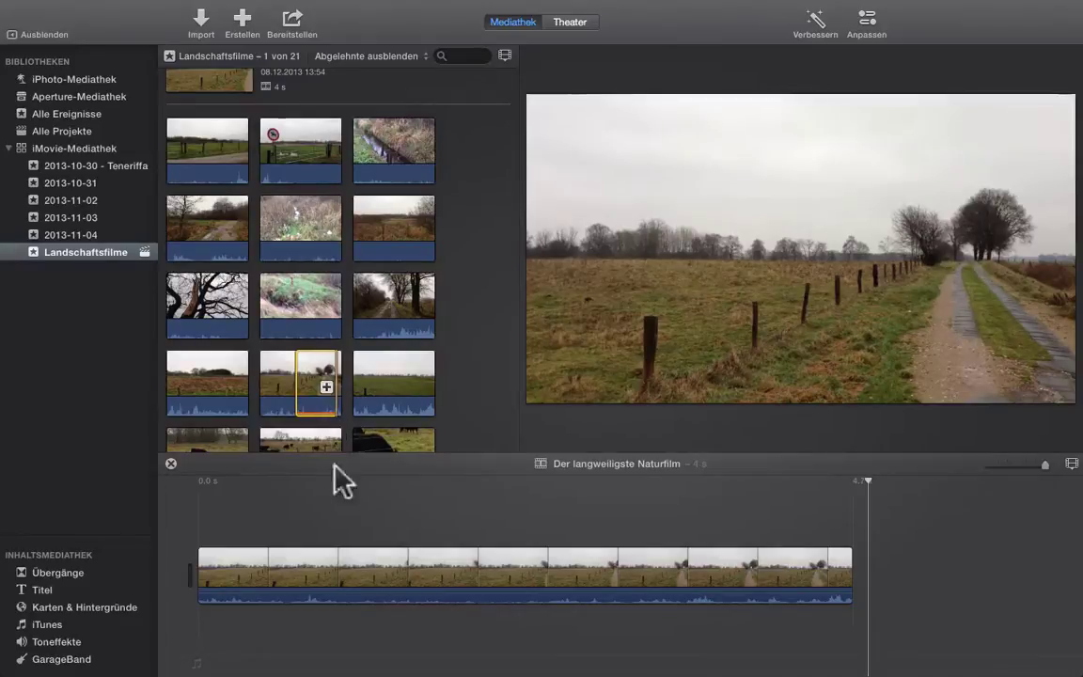
{"action": "left_click", "coordinate": [348, 562]}
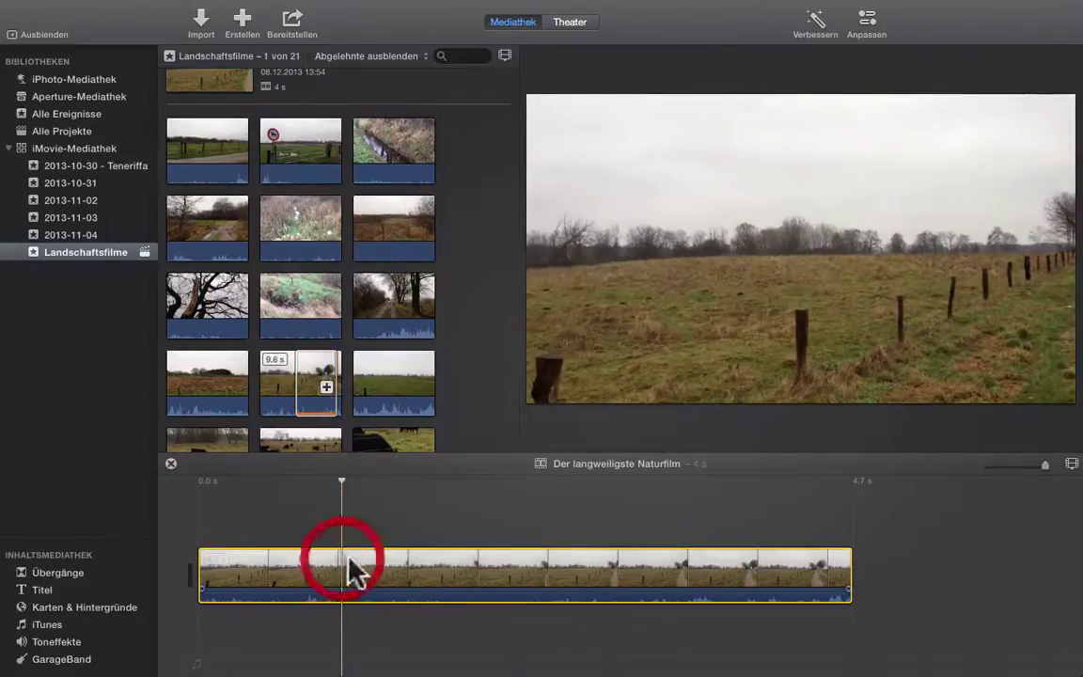
{"action": "left_click", "coordinate": [310, 414]}
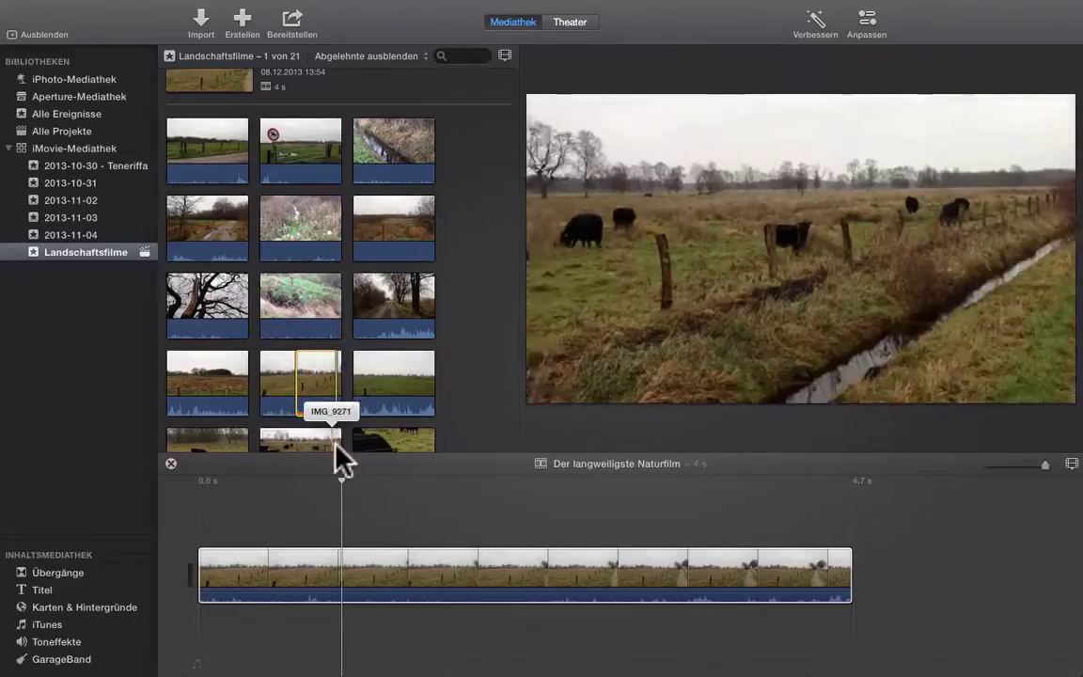
{"action": "left_click", "coordinate": [412, 555]}
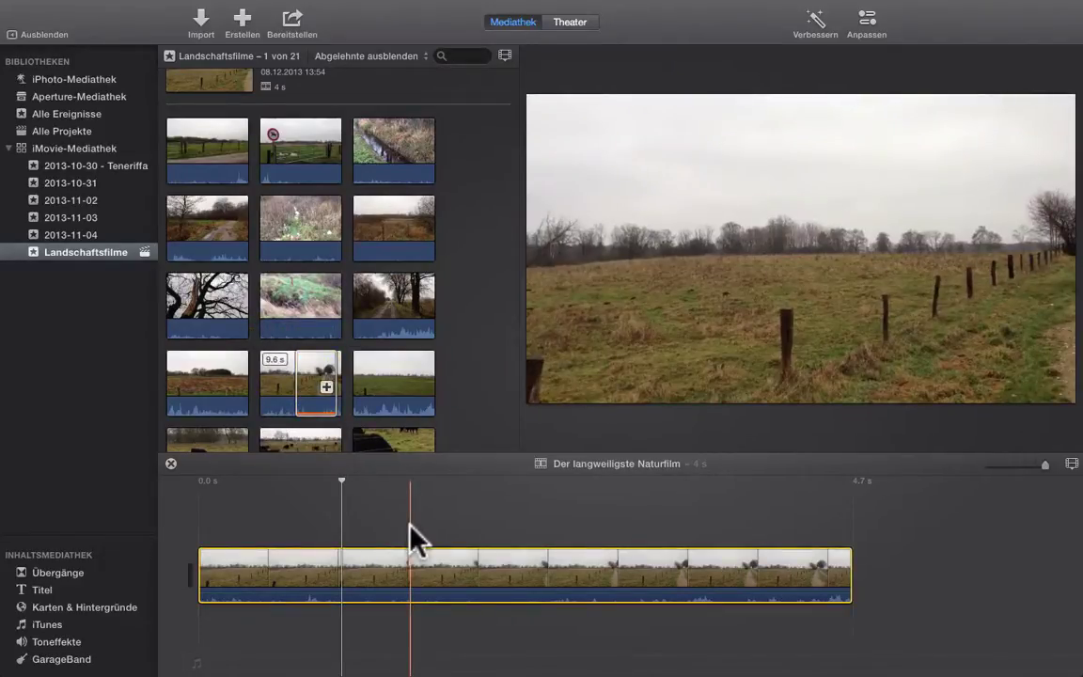
{"action": "left_click", "coordinate": [312, 412]}
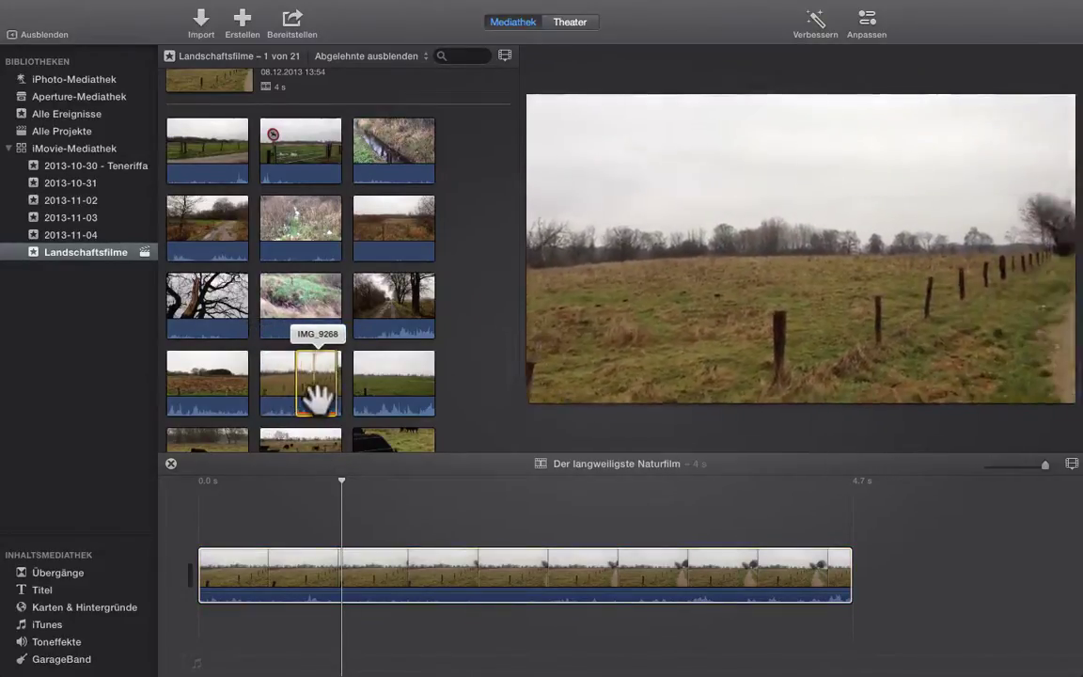
Mark a range of about 2.5 s in the IMG_9262 clip, starting shortly after its beginning, and append it to the timeline.
{"action": "left_click", "coordinate": [427, 483]}
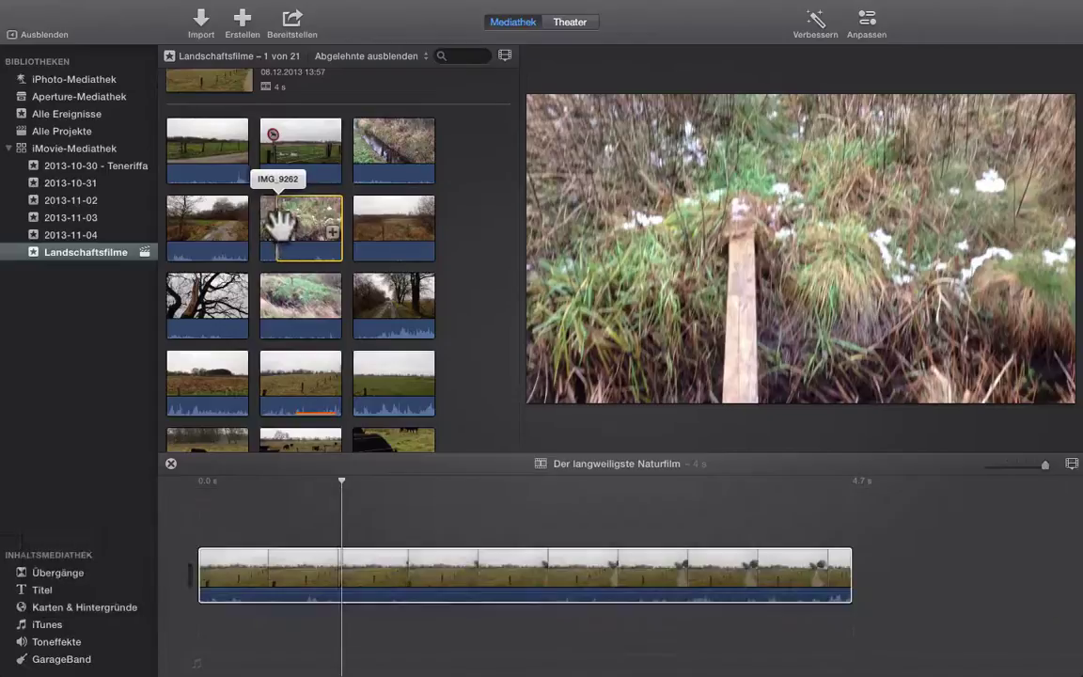
{"action": "left_click", "coordinate": [297, 237]}
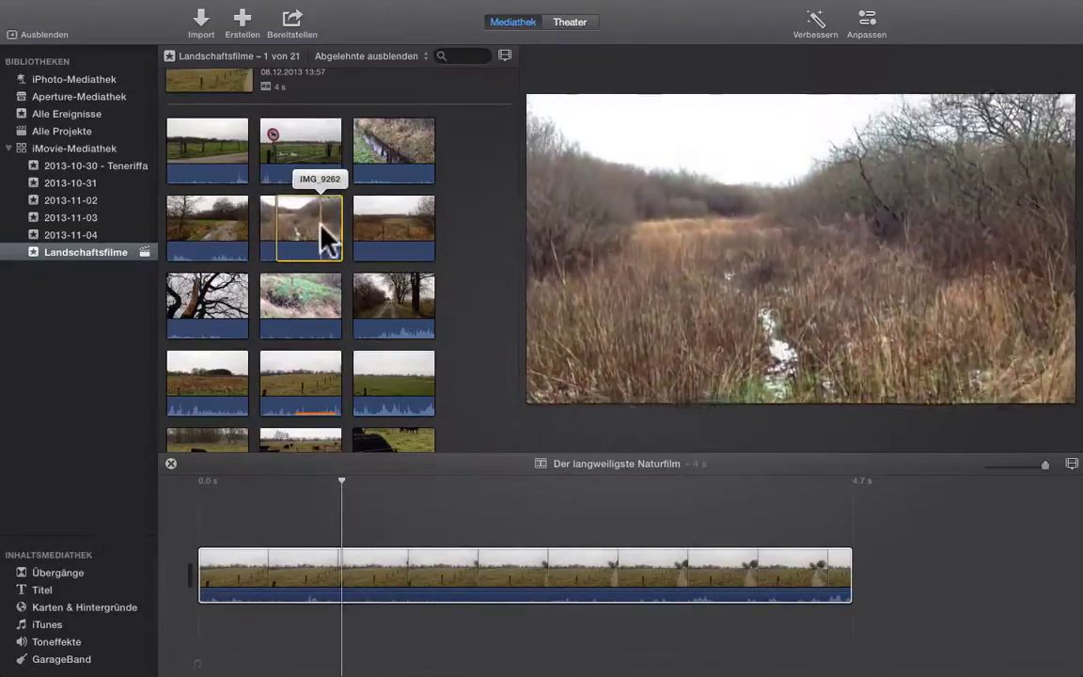
{"action": "left_click_drag", "start_coordinate": [323, 234], "coordinate": [299, 222]}
{"action": "key", "text": "e"}
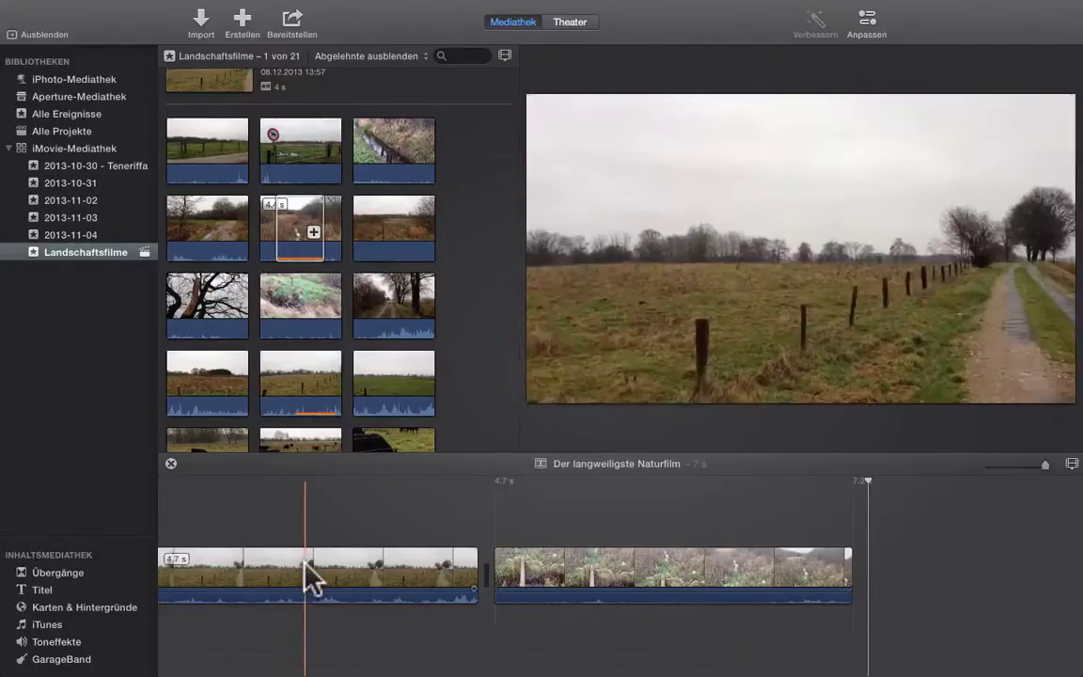
Mark a range of about 2.7 s in the middle of the IMG_9260 stream clip and append it to the timeline.
{"action": "scroll", "coordinate": [246, 241], "scroll_direction": "up", "scroll_amount": 1}
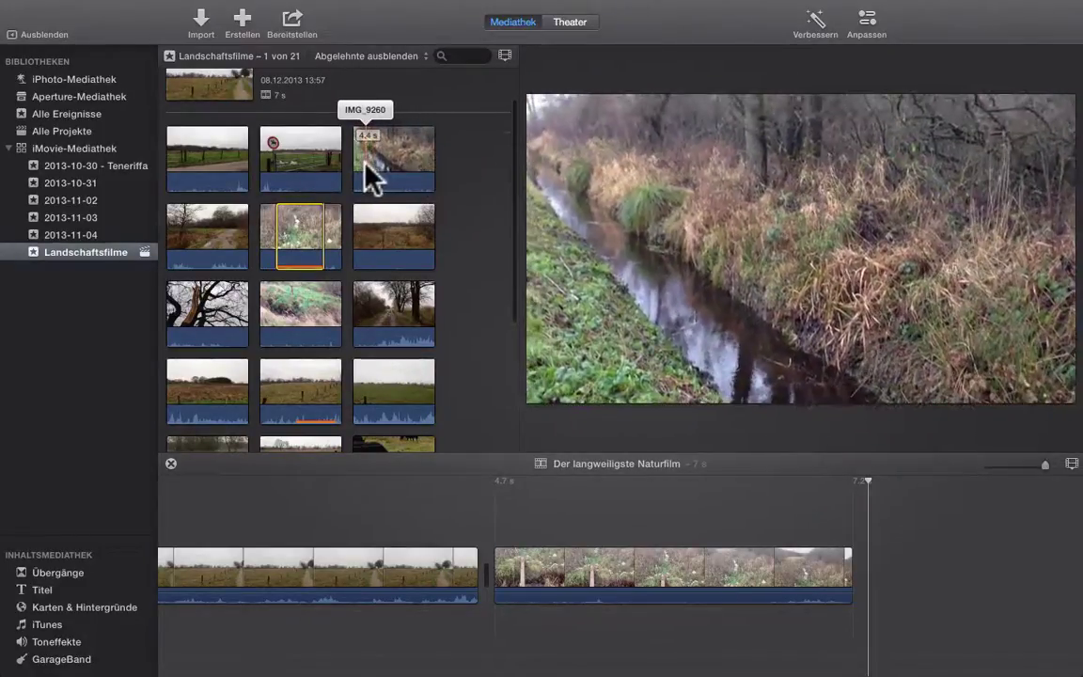
{"action": "left_click", "coordinate": [369, 171]}
{"action": "left_click_drag", "start_coordinate": [380, 162], "coordinate": [414, 167]}
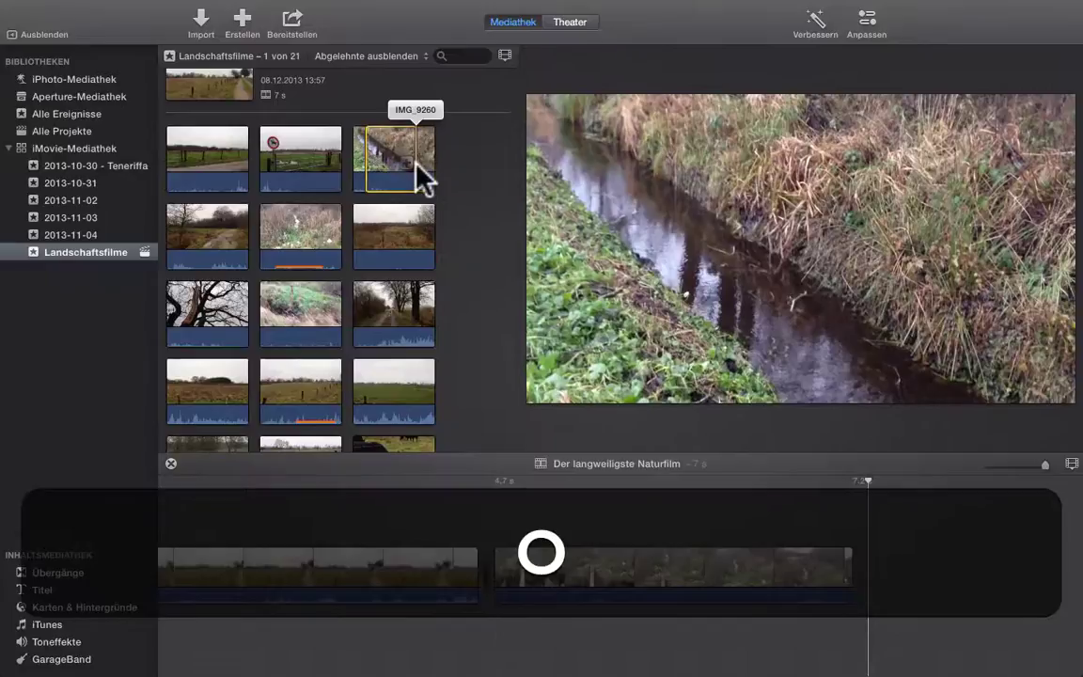
{"action": "key", "text": "e"}
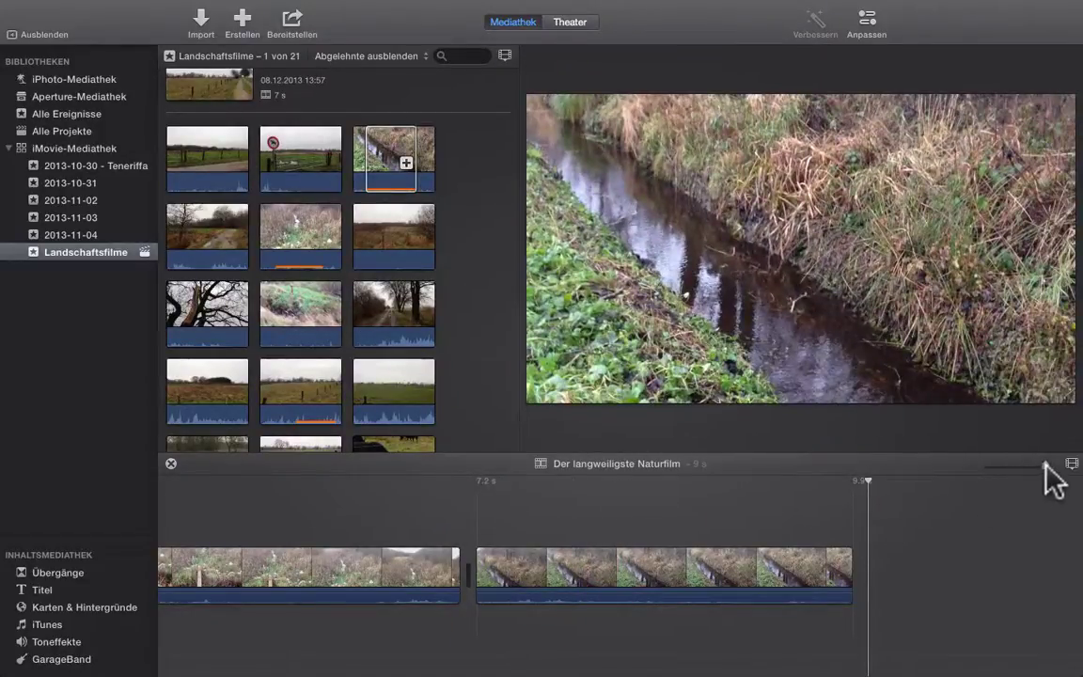
Trim the beginning of the first timeline clip so that about 2.6 s remain.
{"action": "left_click_drag", "start_coordinate": [1044, 464], "coordinate": [1018, 464]}
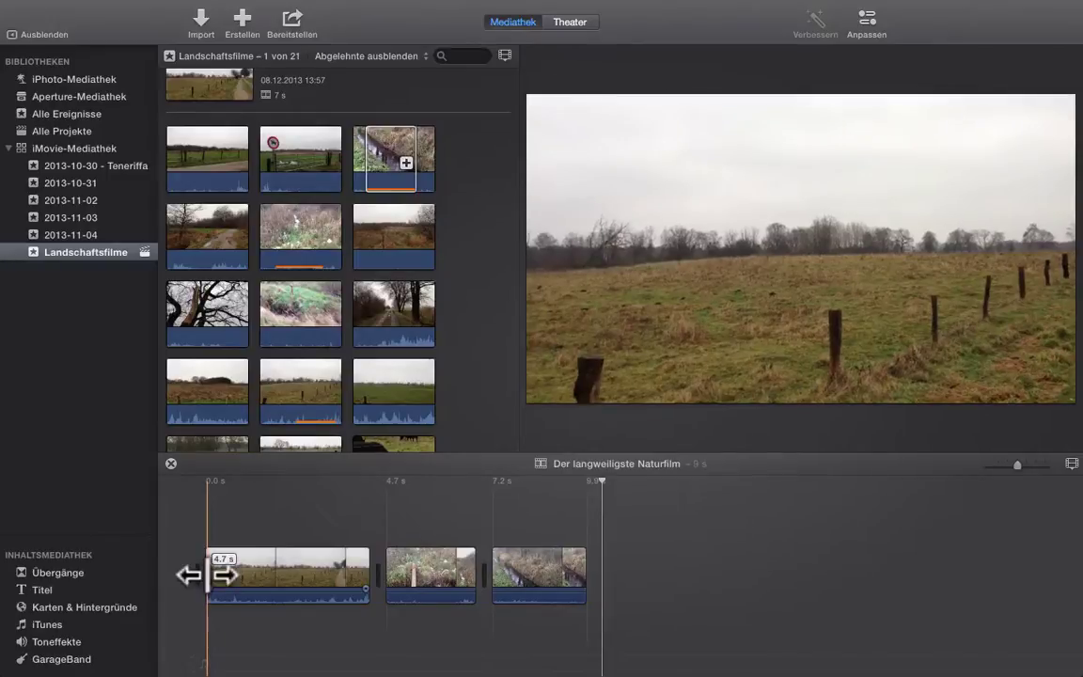
{"action": "left_click_drag", "start_coordinate": [208, 576], "coordinate": [278, 576]}
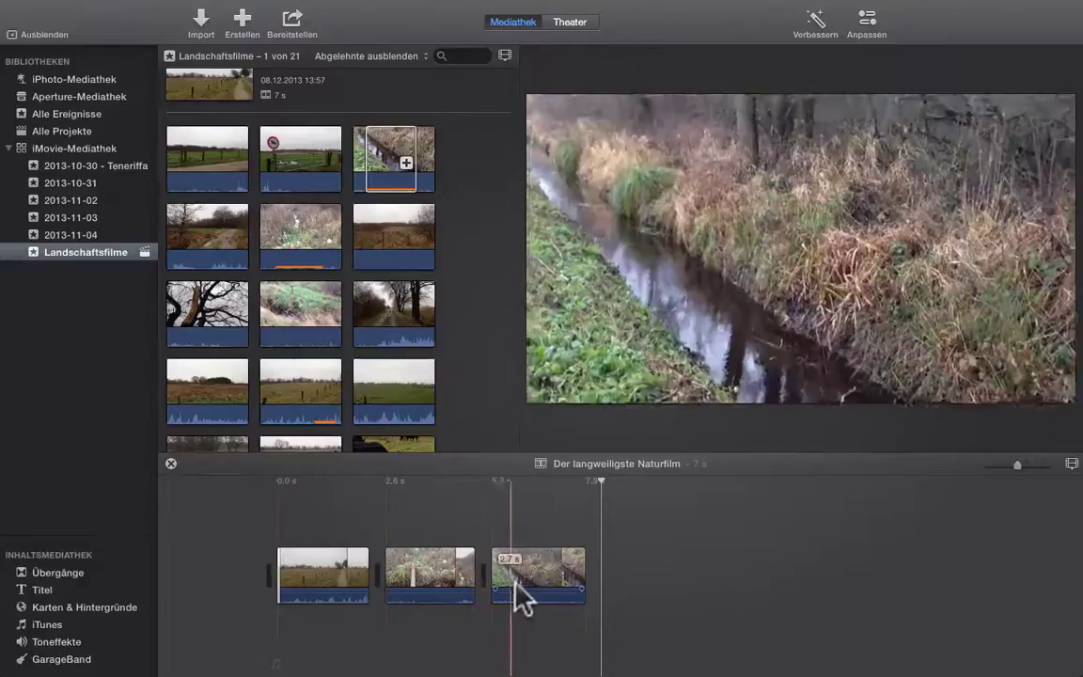
Move the stream clip to second place, between the field and reed clips, and play the movie from the start.
{"action": "left_click", "coordinate": [547, 583]}
{"action": "left_click_drag", "start_coordinate": [549, 570], "coordinate": [435, 568]}
{"action": "left_click_drag", "start_coordinate": [553, 567], "coordinate": [388, 593]}
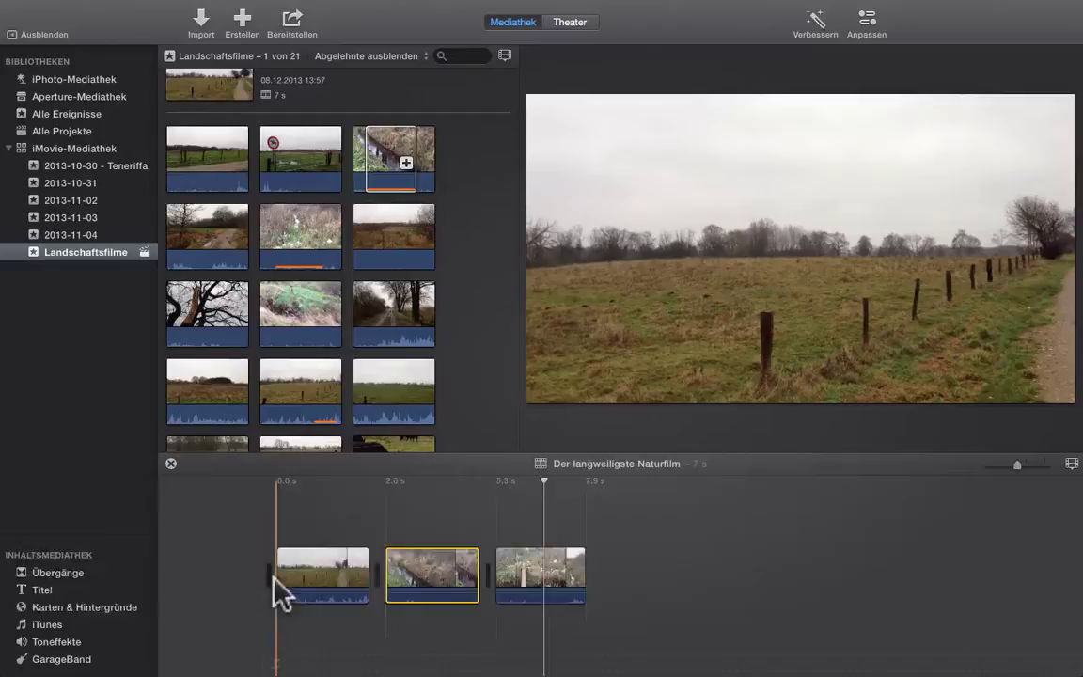
{"action": "key", "text": "space"}
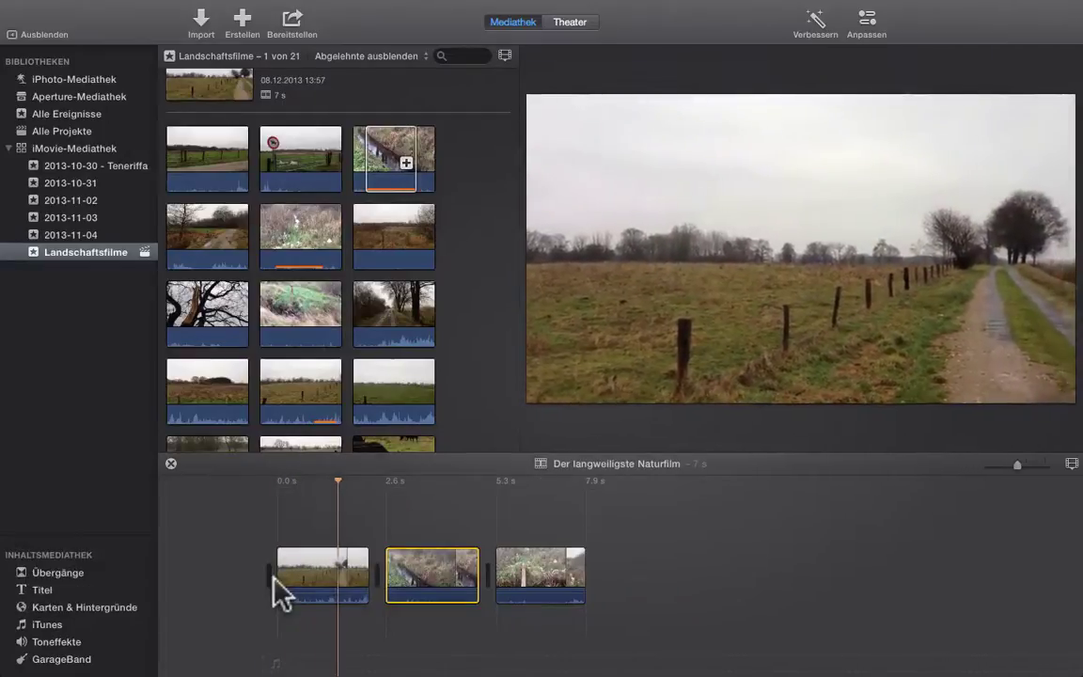